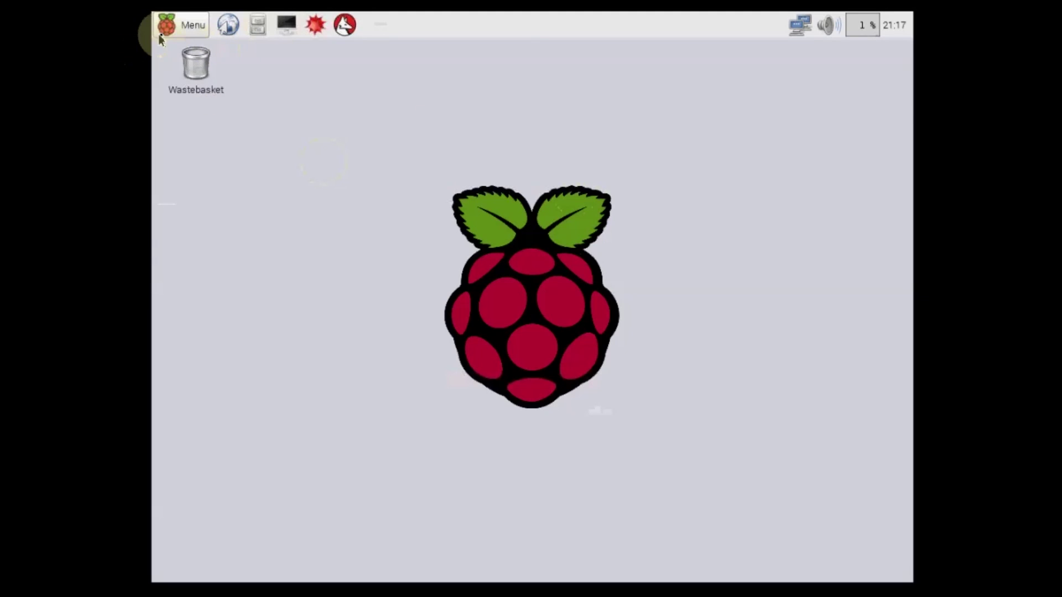
# Step: Launch Scratch 1.4 from the Raspberry Pi Menu's Programming list
pyautogui.click(191, 26)
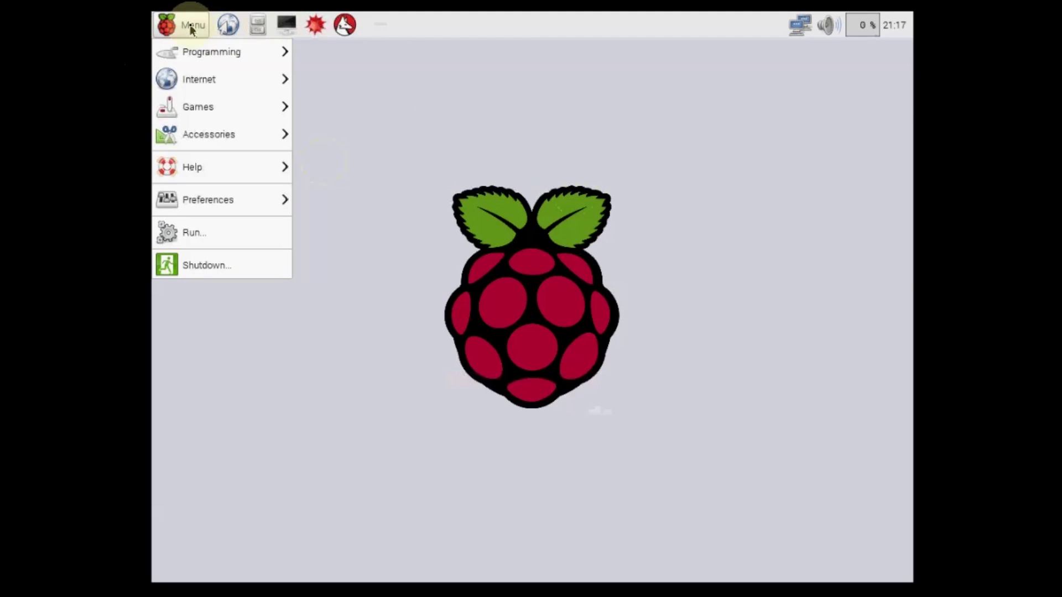
pyautogui.moveTo(277, 61)
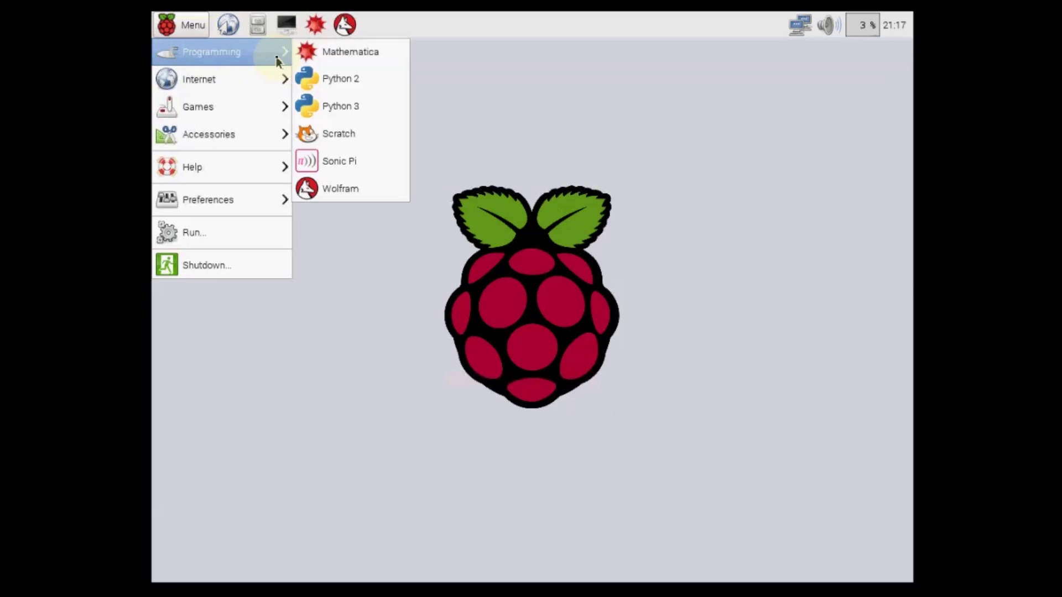
pyautogui.click(357, 129)
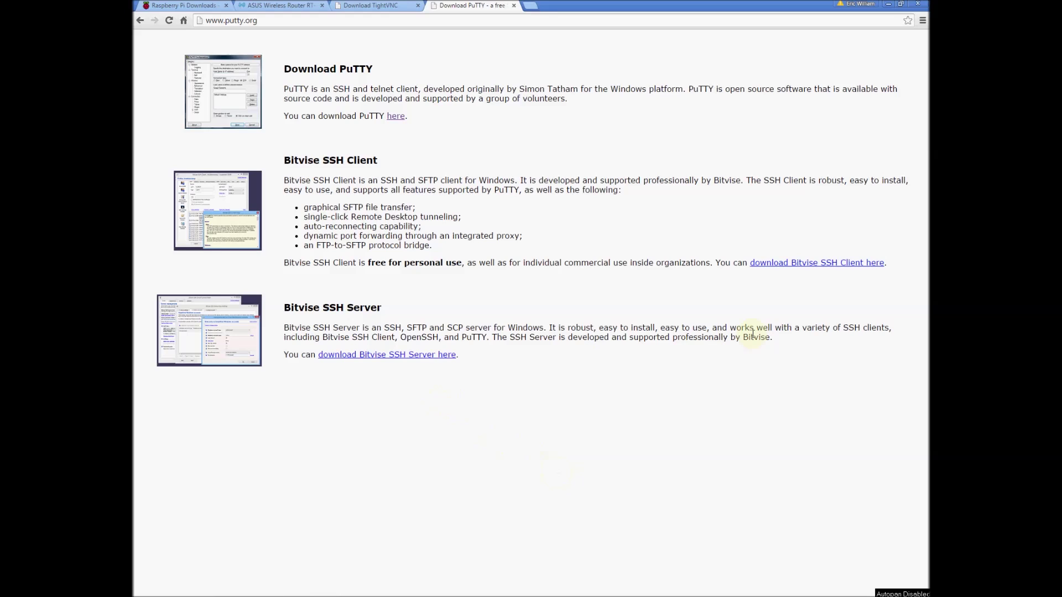
# Step: Switch Chrome to the Download TightVNC tab
pyautogui.click(375, 5)
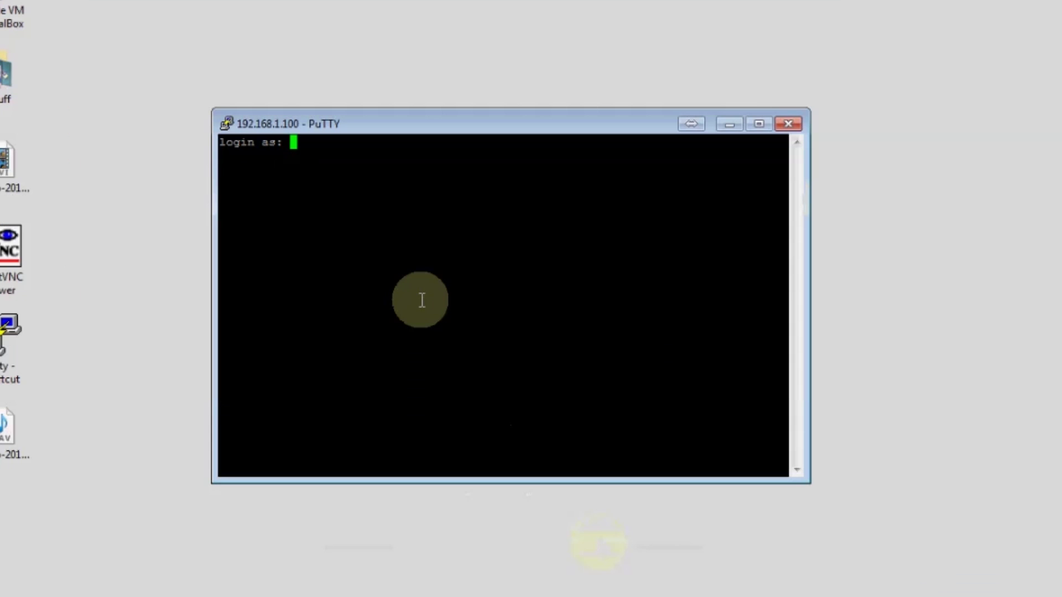
# Step: Log in at the PuTTY prompt with the Pi's username and password
pyautogui.write('pi')
pyautogui.press('Return')
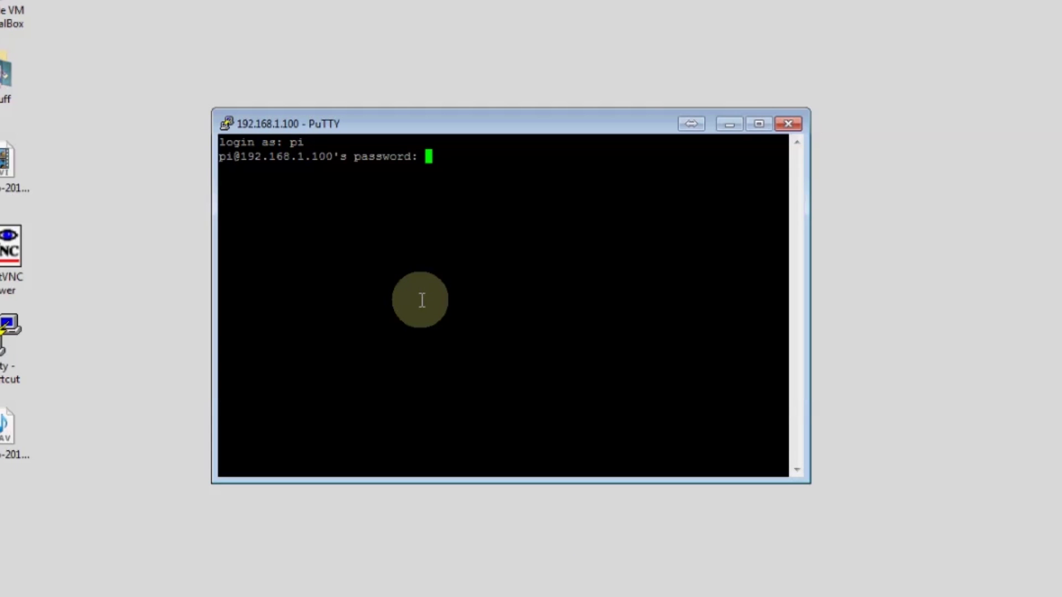
pyautogui.press('Return')
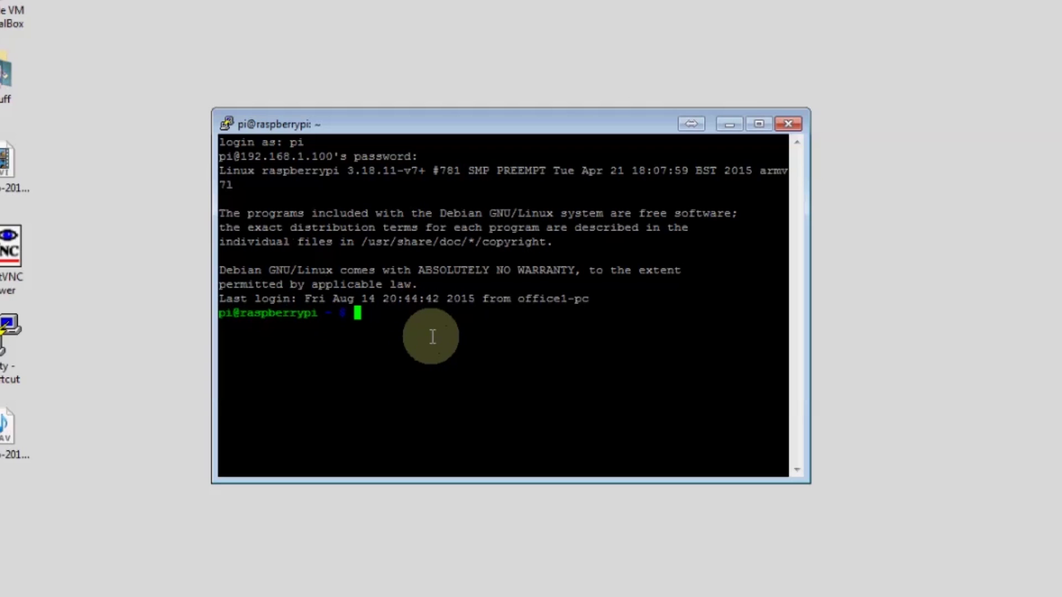
# Step: Run sudo apt-get update and enlarge the PuTTY window to show more lines
pyautogui.write('sudo apt-get u')
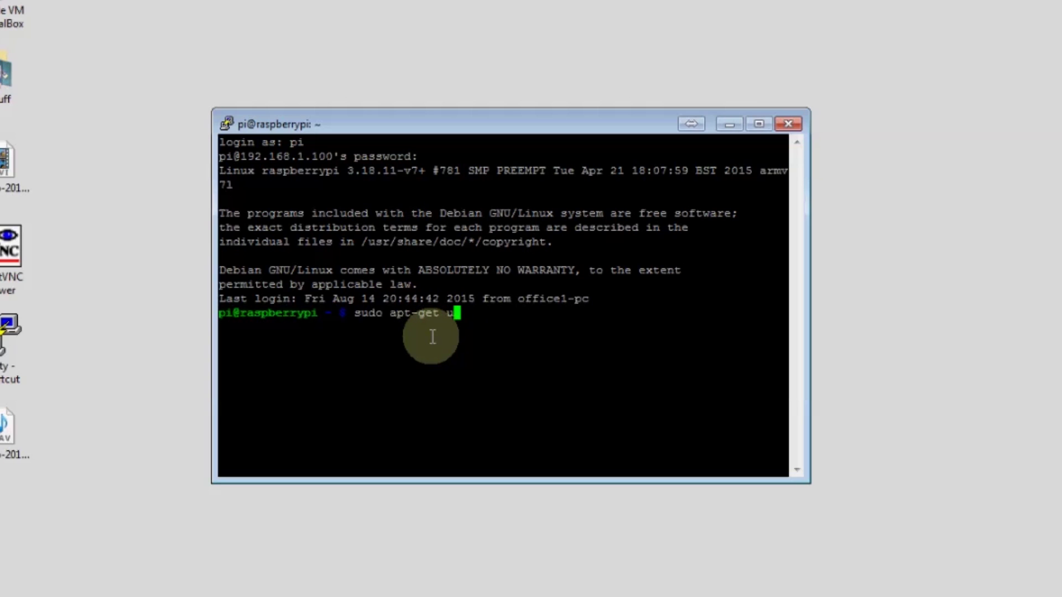
pyautogui.write('pdate')
pyautogui.press('Return')
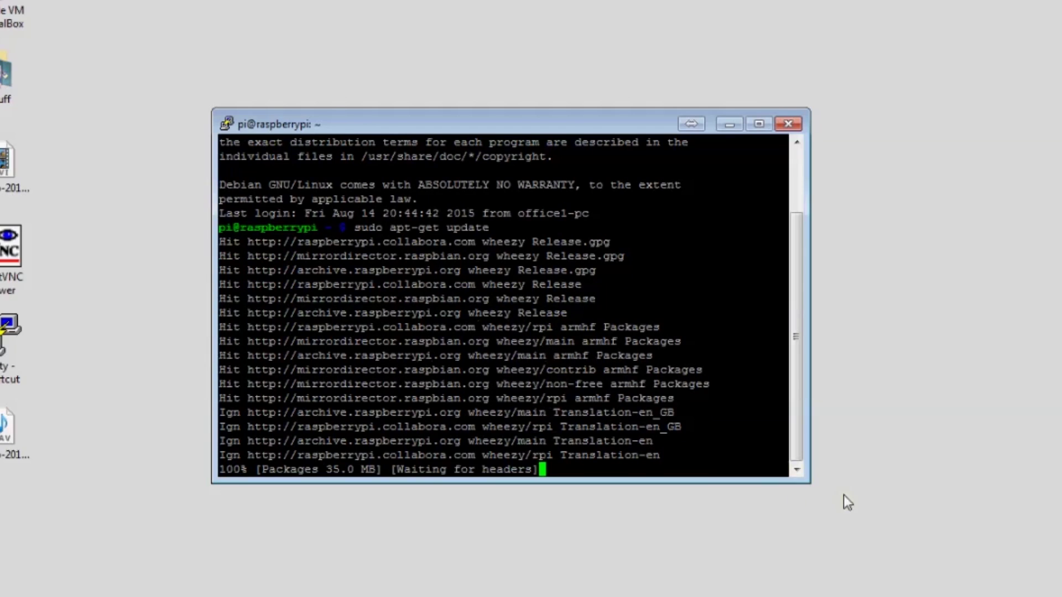
pyautogui.moveTo(808, 482); pyautogui.dragTo(885, 596)
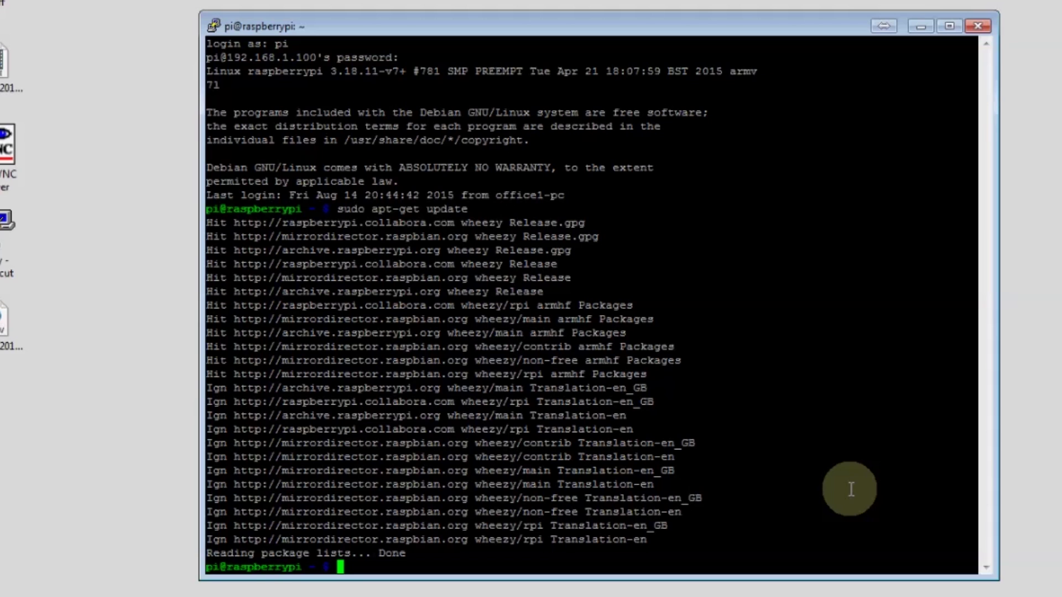
# Step: Edit the recalled command into sudo apt-get install tightvncserver and run it
pyautogui.press('Up')
pyautogui.press('BackSpace')
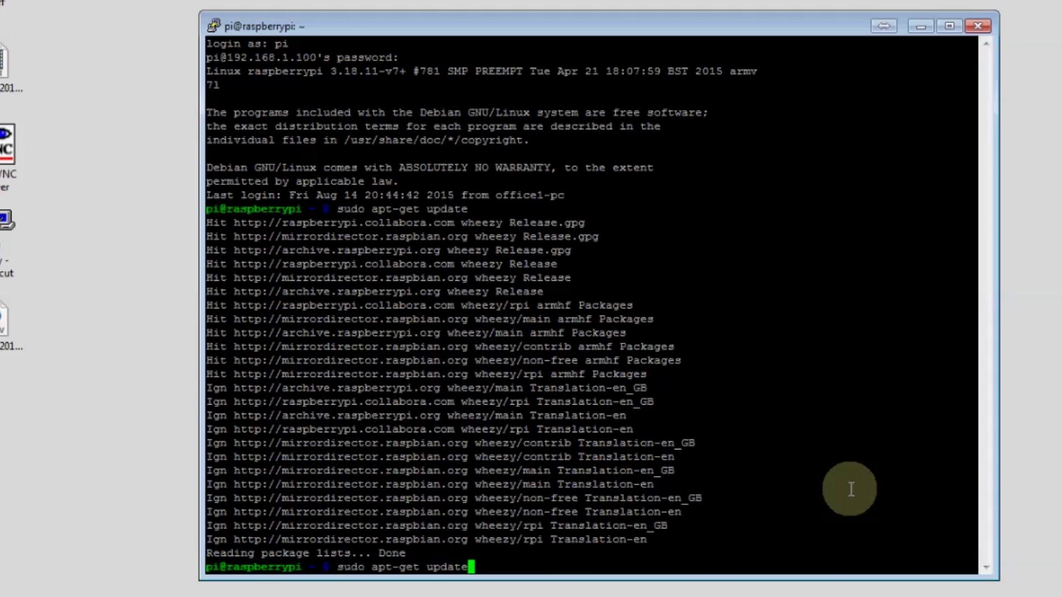
pyautogui.press('BackSpace')
pyautogui.press('BackSpace')
pyautogui.press('BackSpace')
pyautogui.write('grade')
pyautogui.press('BackSpace')
pyautogui.press('BackSpace')
pyautogui.press('BackSpace')
pyautogui.press('BackSpace')
pyautogui.press('BackSpace')
pyautogui.press('BackSpace')
pyautogui.press('BackSpace')
pyautogui.press('BackSpace')
pyautogui.press('BackSpace')
pyautogui.press('BackSpace')
pyautogui.press('BackSpace')
pyautogui.press('BackSpace')
pyautogui.press('BackSpace')
pyautogui.press('BackSpace')
pyautogui.press('BackSpace')
pyautogui.press('BackSpace')
pyautogui.press('BackSpace')
pyautogui.press('BackSpace')
pyautogui.press('BackSpace')
pyautogui.press('BackSpace')
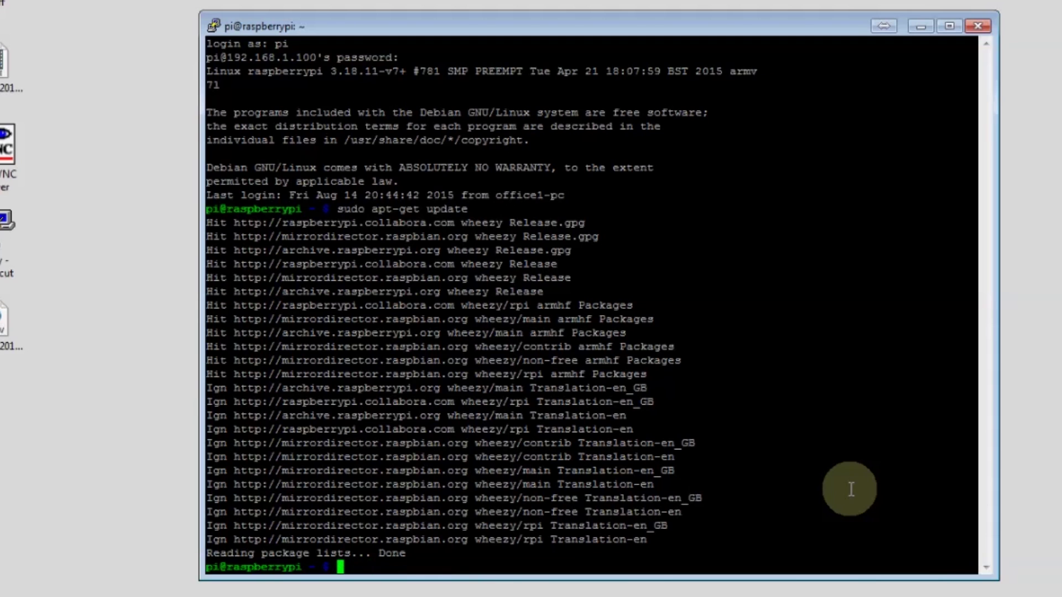
pyautogui.rightClick(851, 489)
pyautogui.press('BackSpace')
pyautogui.press('BackSpace')
pyautogui.press('BackSpace')
pyautogui.press('BackSpace')
pyautogui.press('BackSpace')
pyautogui.press('BackSpace')
pyautogui.press('BackSpace')
pyautogui.press('BackSpace')
pyautogui.press('BackSpace')
pyautogui.press('BackSpace')
pyautogui.press('BackSpace')
pyautogui.press('BackSpace')
pyautogui.press('BackSpace')
pyautogui.press('BackSpace')
pyautogui.press('BackSpace')
pyautogui.press('BackSpace')
pyautogui.press('BackSpace')
pyautogui.press('BackSpace')
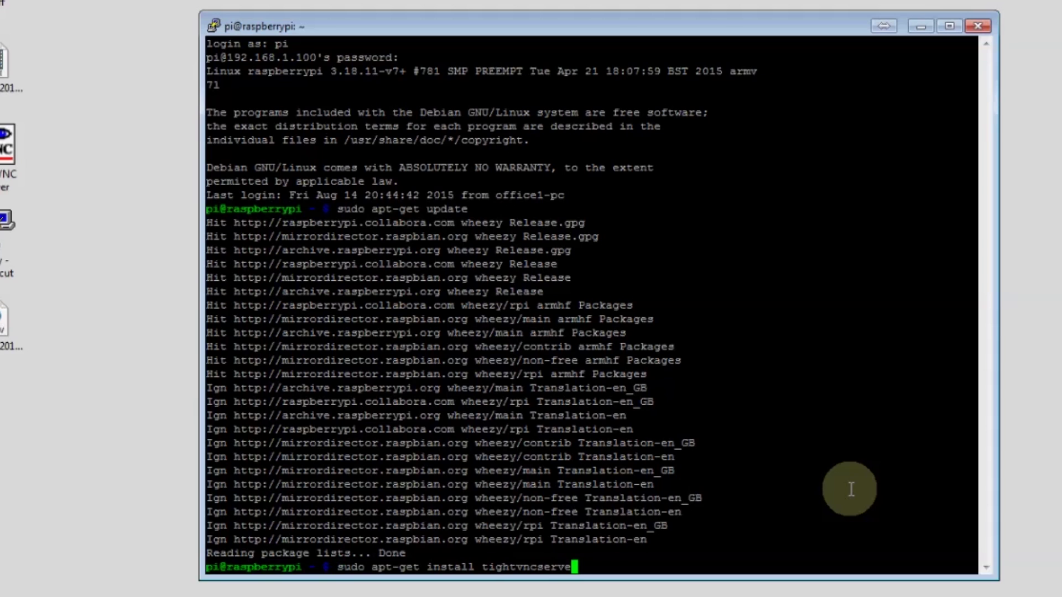
pyautogui.press('BackSpace')
pyautogui.press('BackSpace')
pyautogui.press('BackSpace')
pyautogui.press('BackSpace')
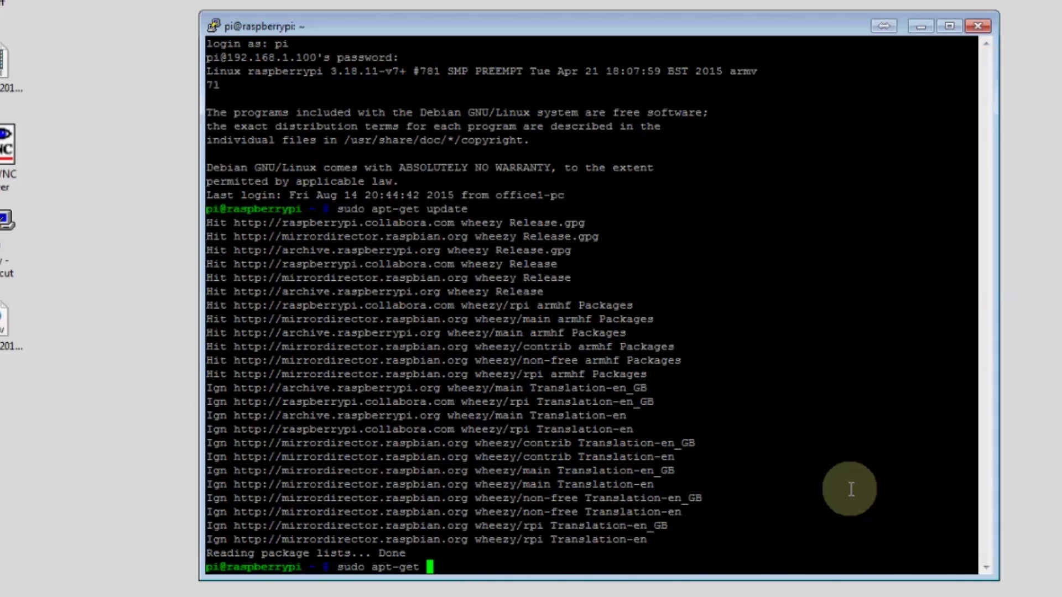
pyautogui.write('install tightvncserver')
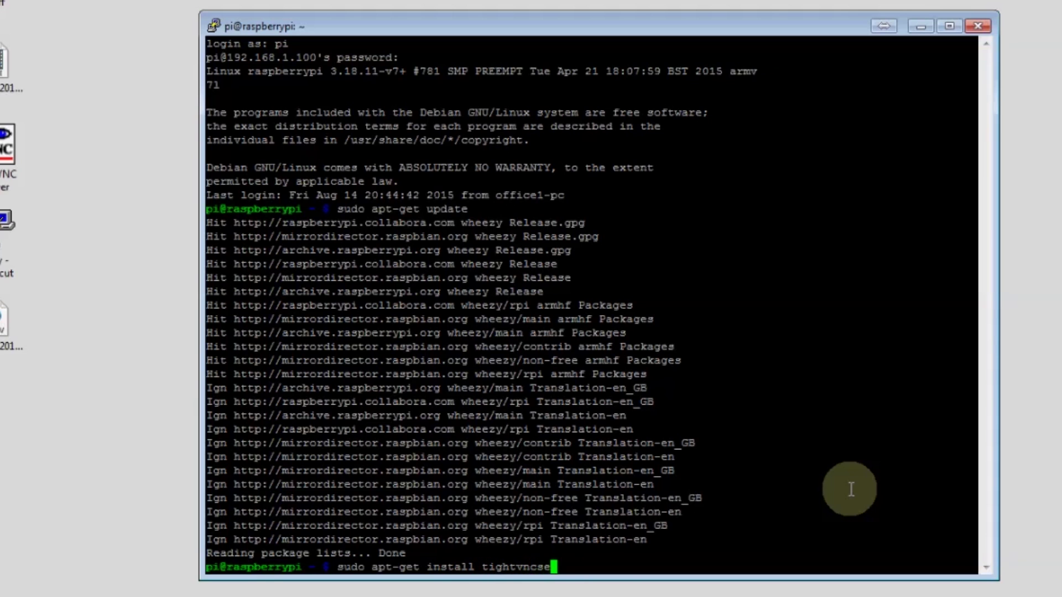
pyautogui.press('Return')
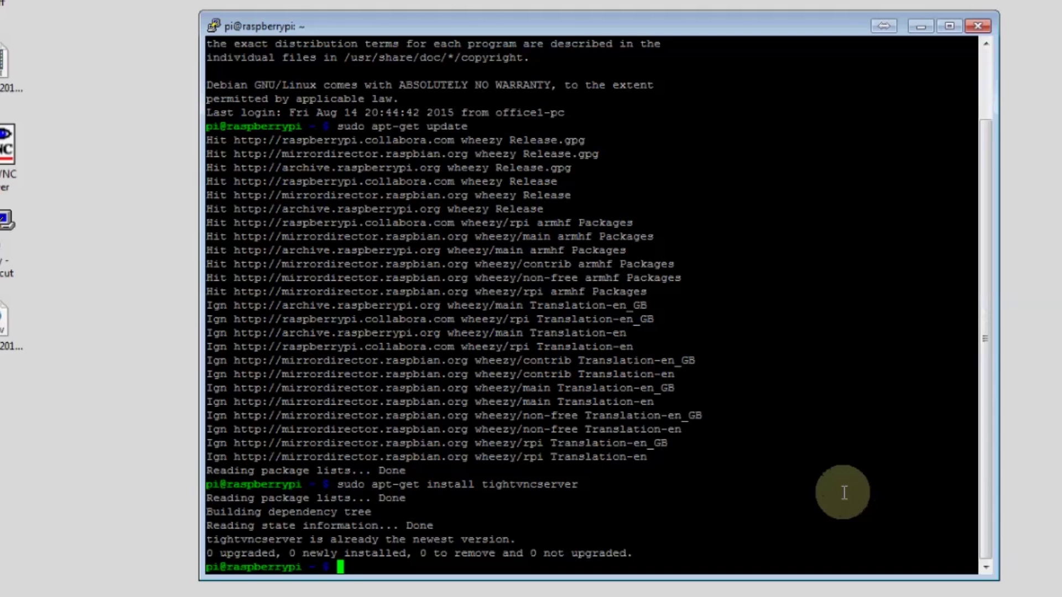
# Step: Start tightvncserver, then run vncserver :1 -geometry 800x600 -depth 24
pyautogui.write('tightvncserver')
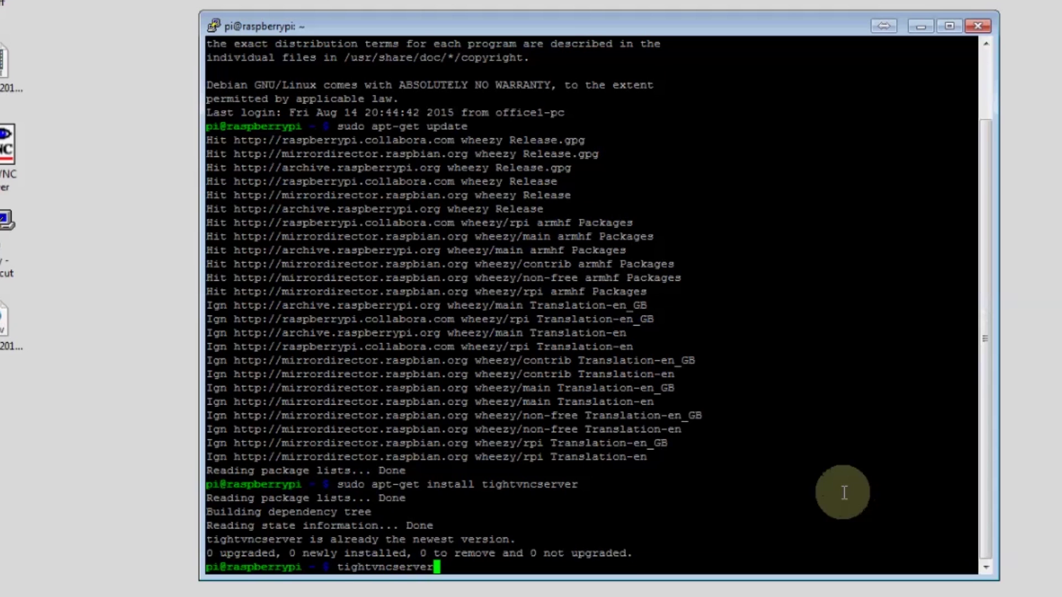
pyautogui.press('Return')
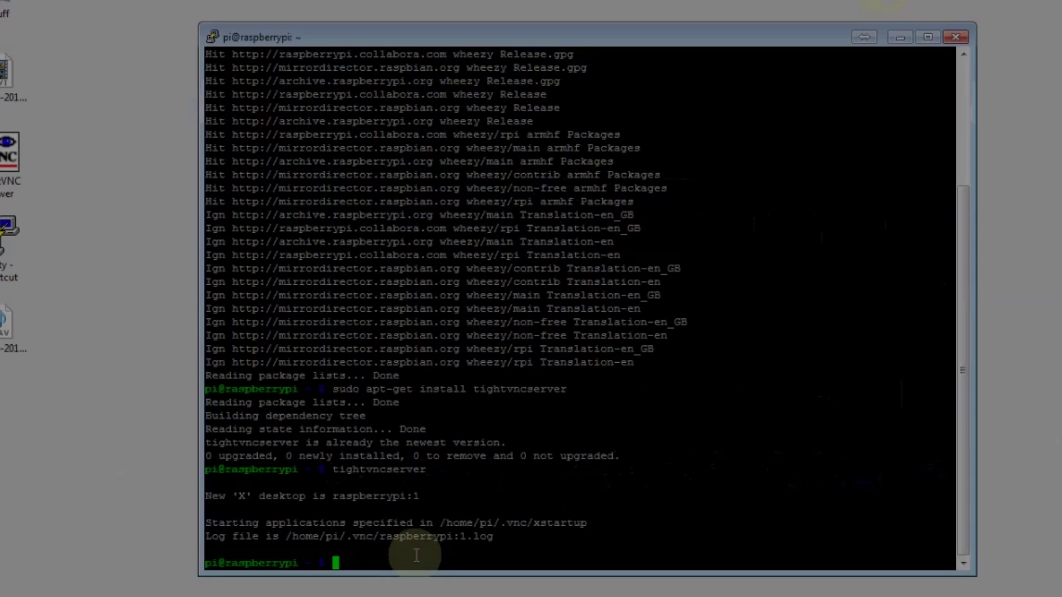
pyautogui.write('vn')
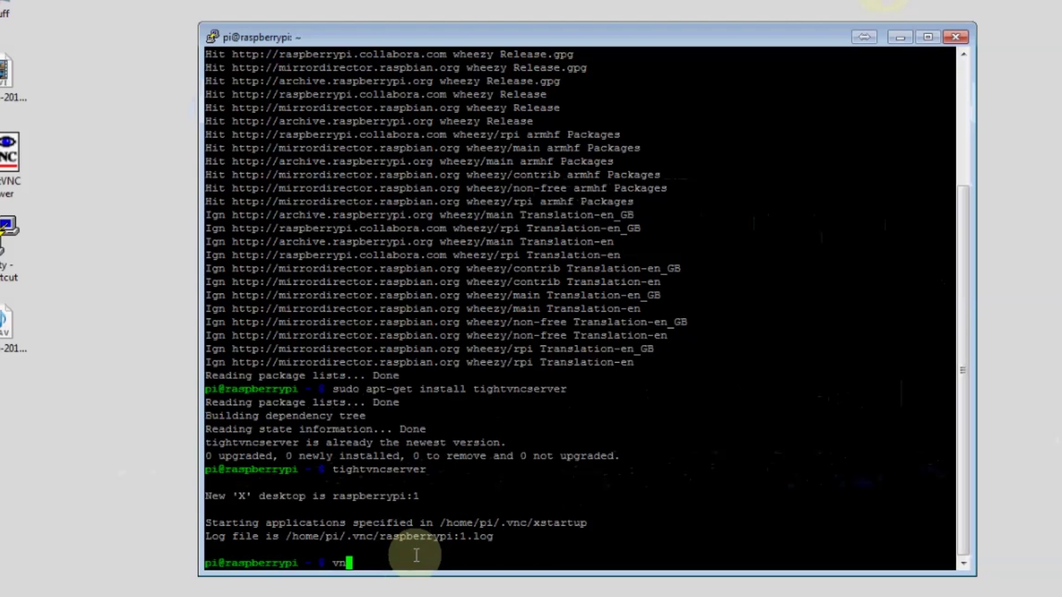
pyautogui.write('cserver :1 -geomet')
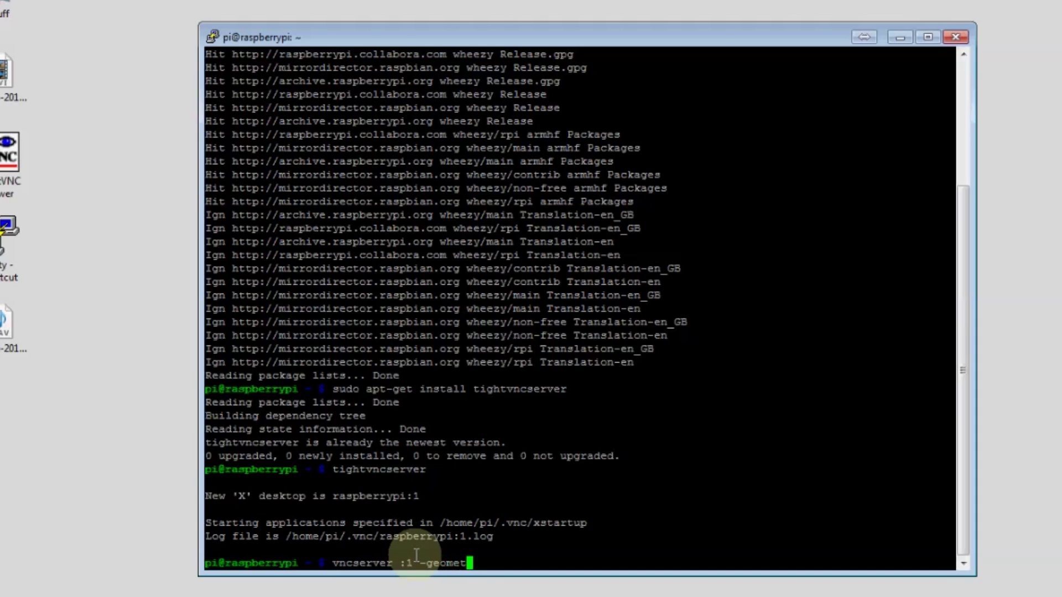
pyautogui.press('BackSpace')
pyautogui.write('try 800x600 -de')
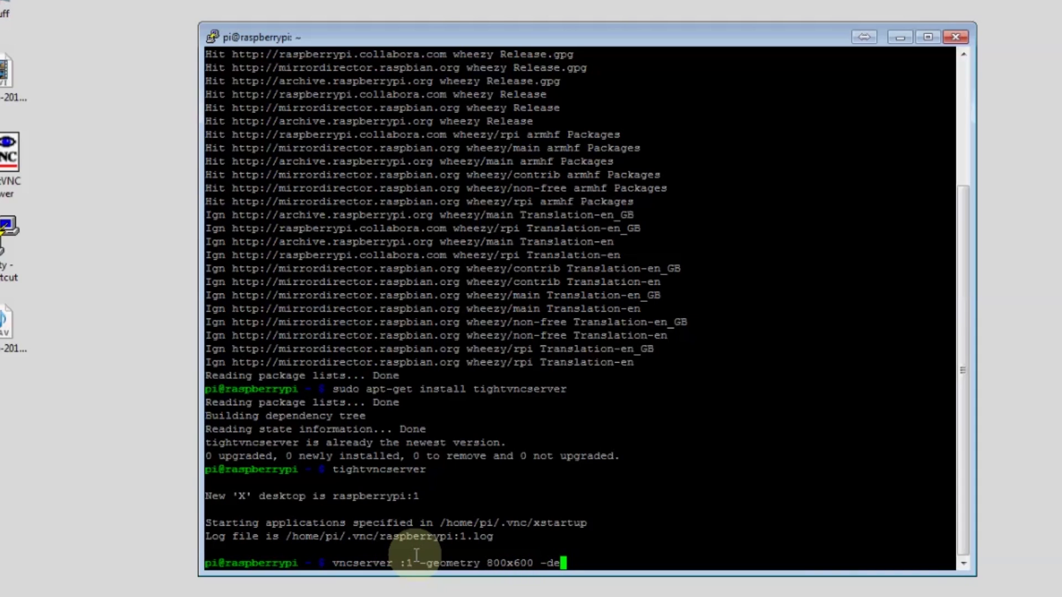
pyautogui.write('pth 24')
pyautogui.press('Return')
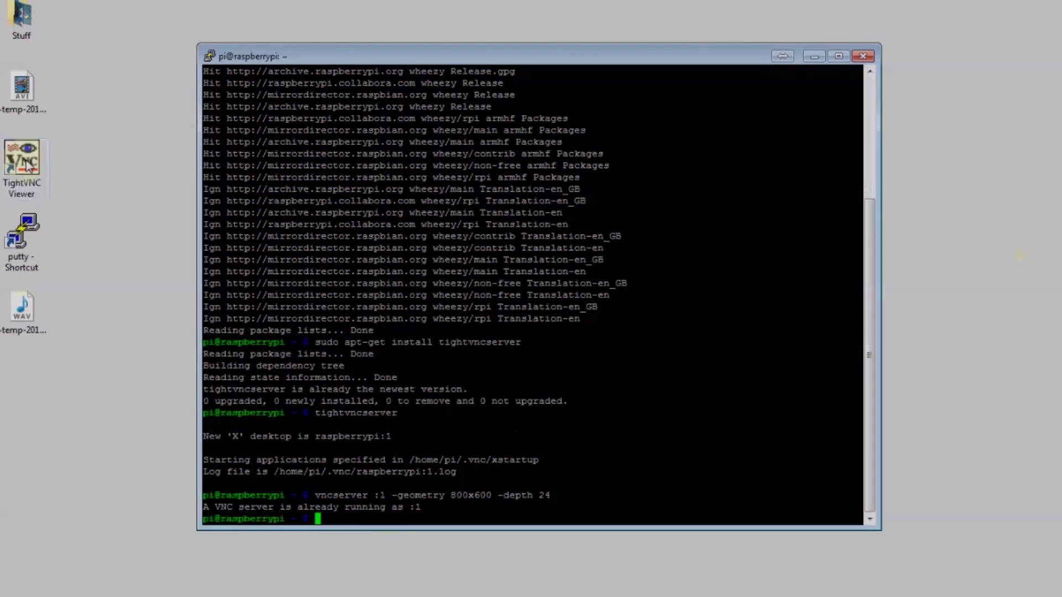
# Step: Launch TightVNC Viewer and connect to 192.168.1.100:1 with the VNC password
pyautogui.doubleClick(8, 155)
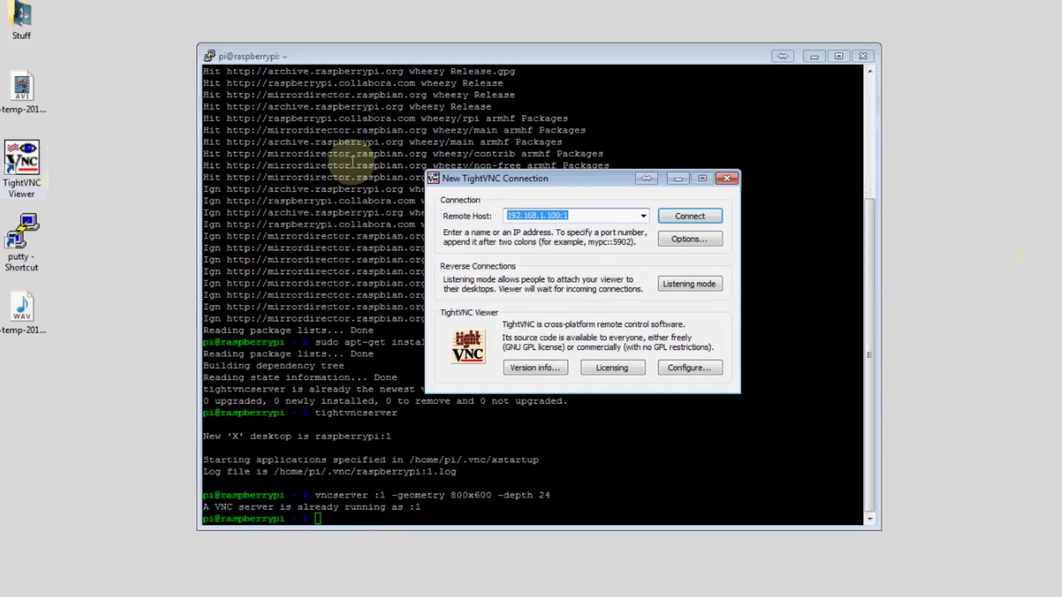
pyautogui.moveTo(578, 185); pyautogui.dragTo(716, 238)
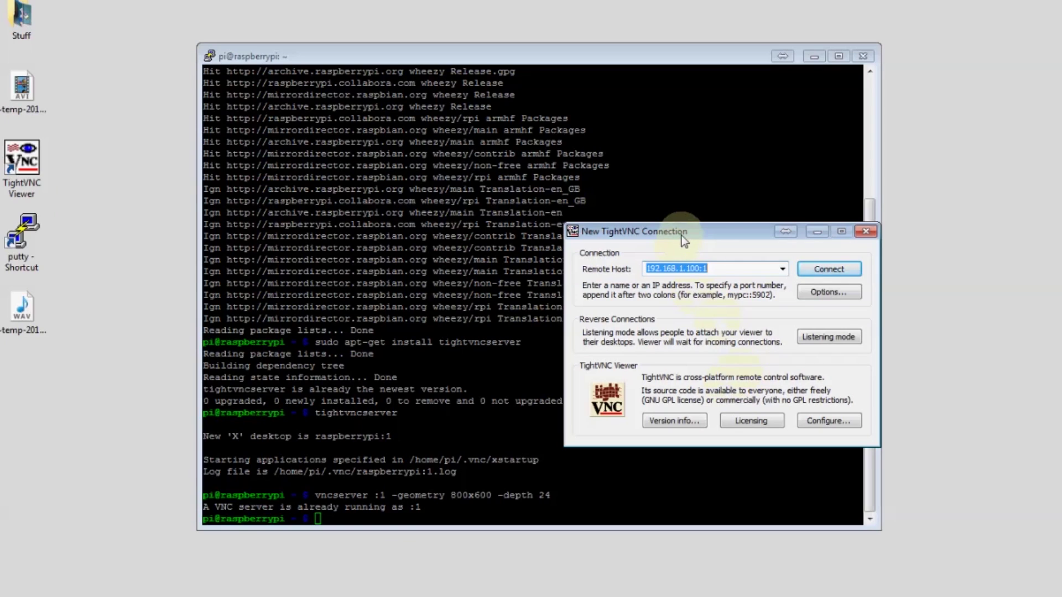
pyautogui.moveTo(682, 237); pyautogui.dragTo(668, 231)
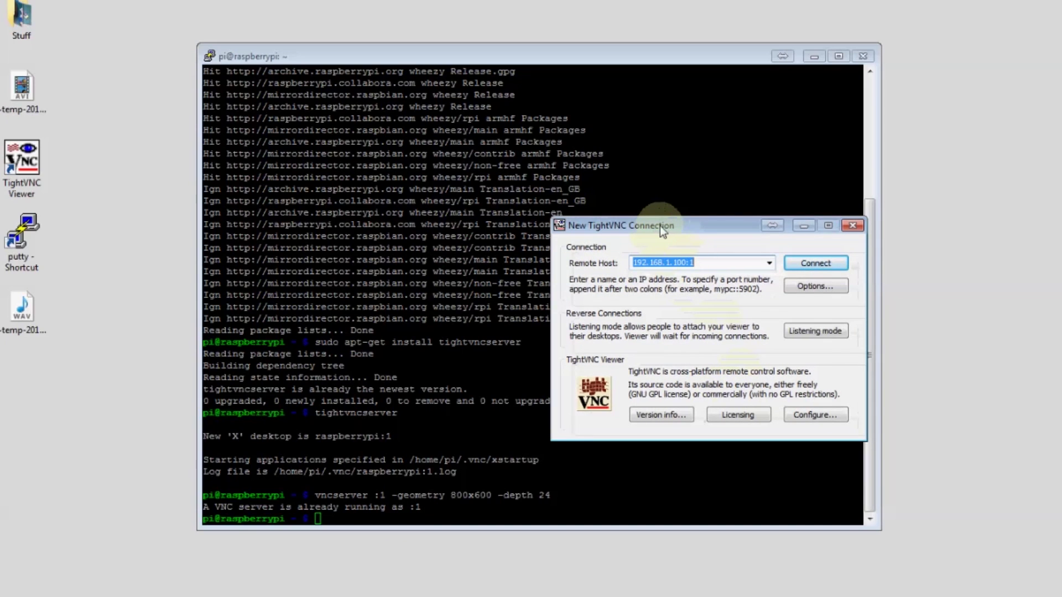
pyautogui.moveTo(659, 225); pyautogui.dragTo(818, 223)
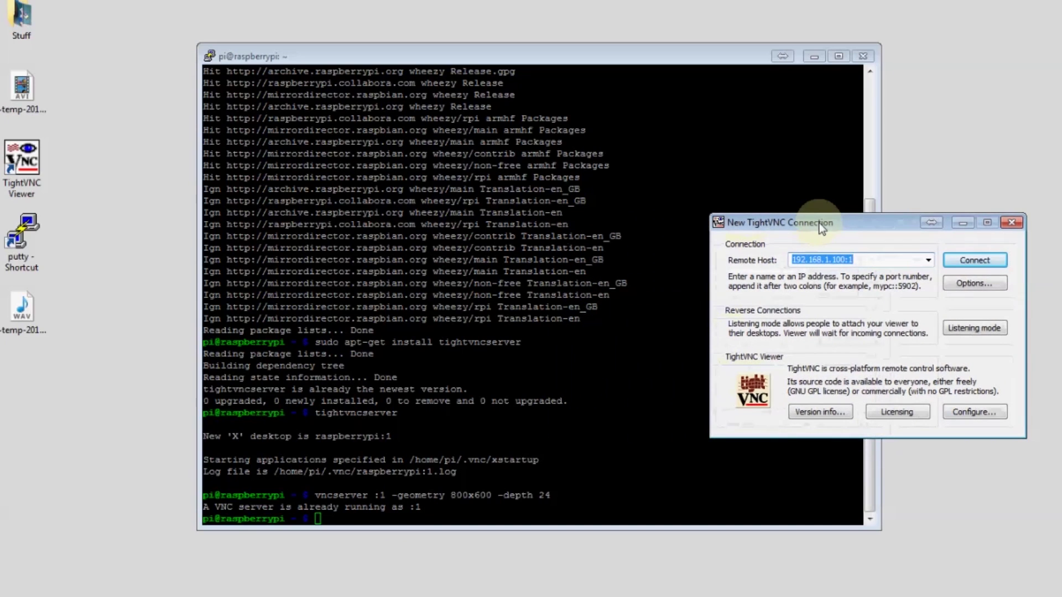
pyautogui.click(975, 261)
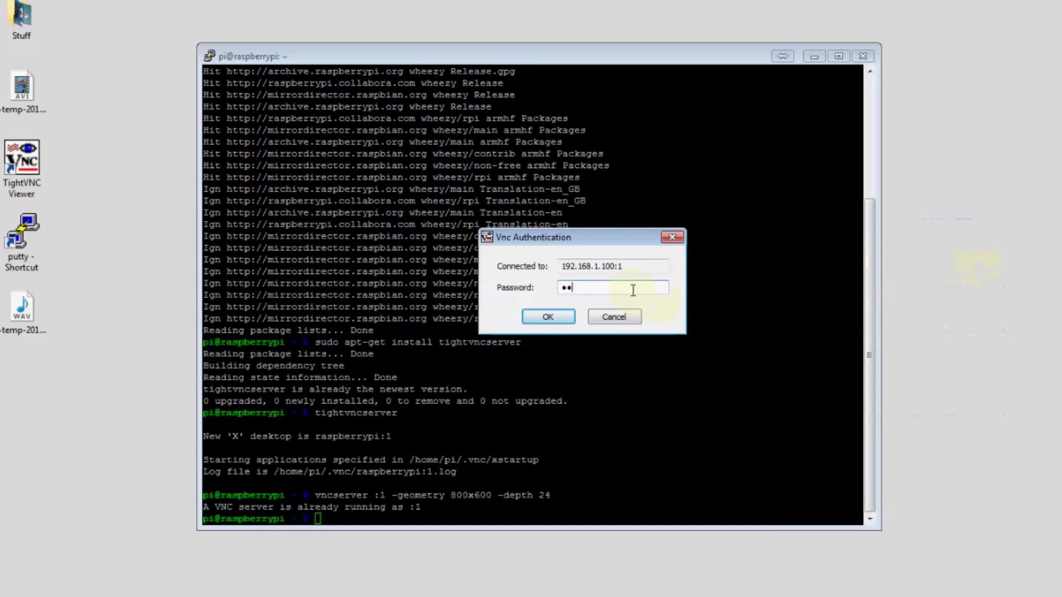
pyautogui.press('Return')
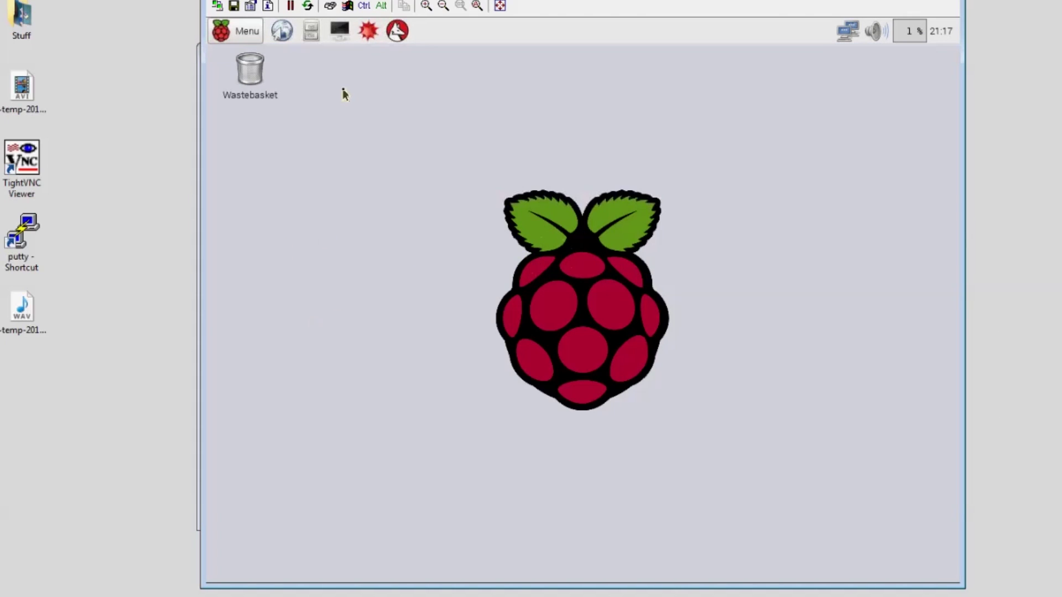
# Step: Make the remote desktop full screen and launch Calculator from Accessories
pyautogui.hotkey('ctrl', 'alt', 'shift', 'f')
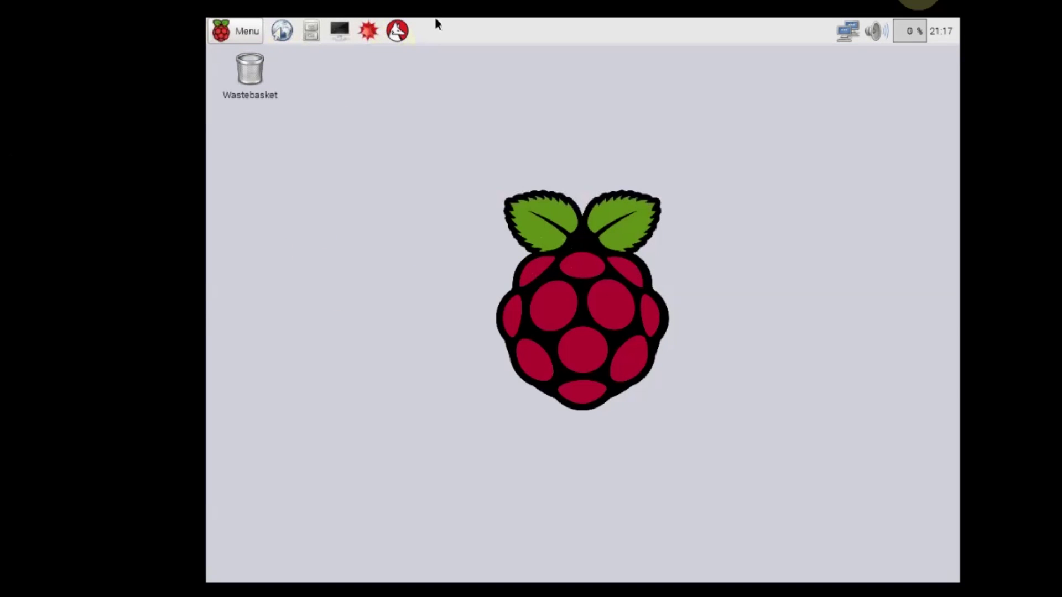
pyautogui.click(239, 30)
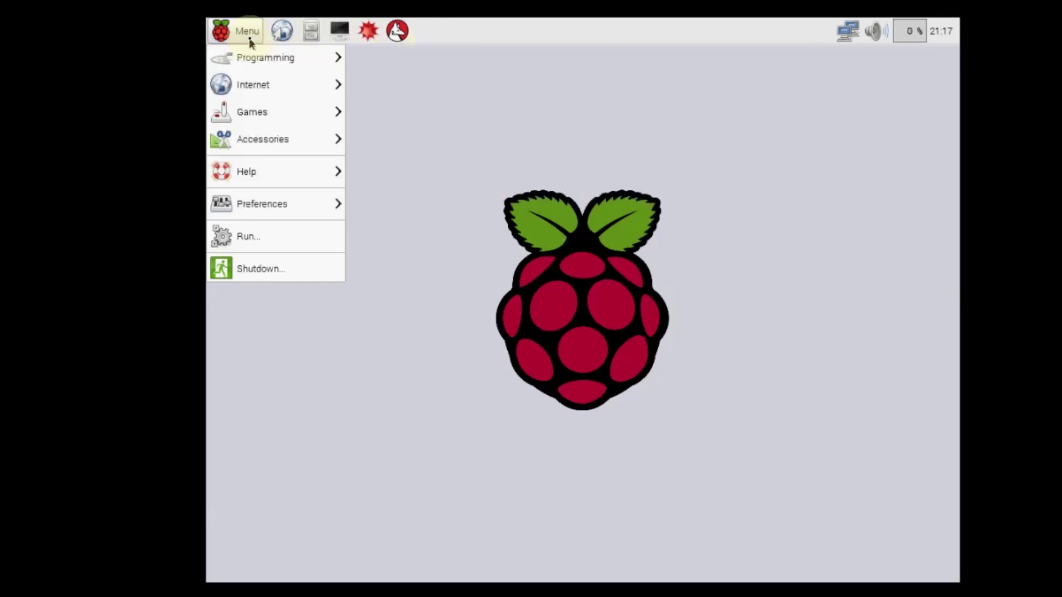
pyautogui.moveTo(270, 95)
pyautogui.moveTo(277, 116)
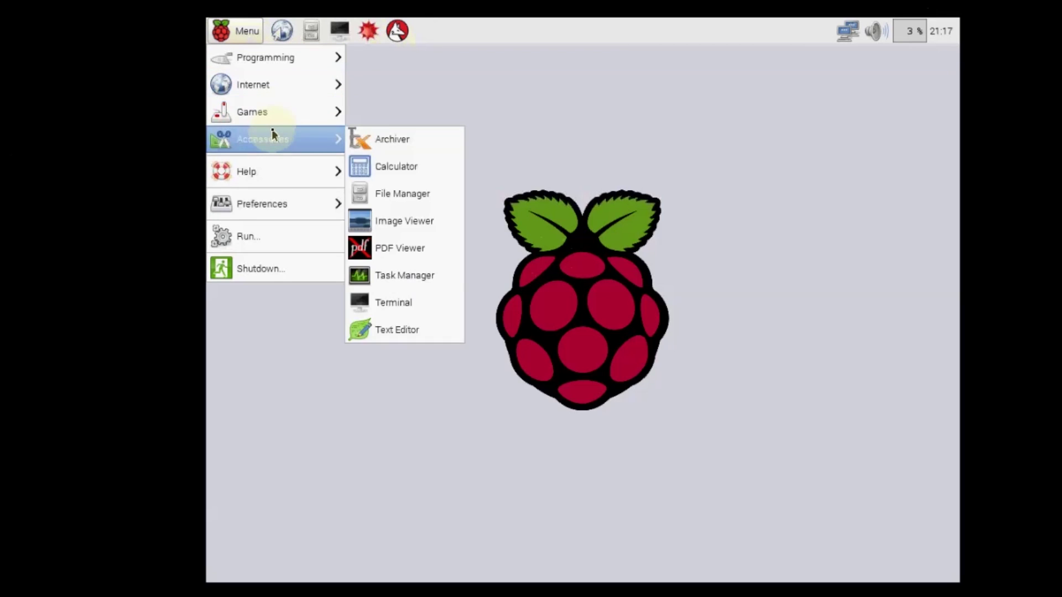
pyautogui.moveTo(302, 92)
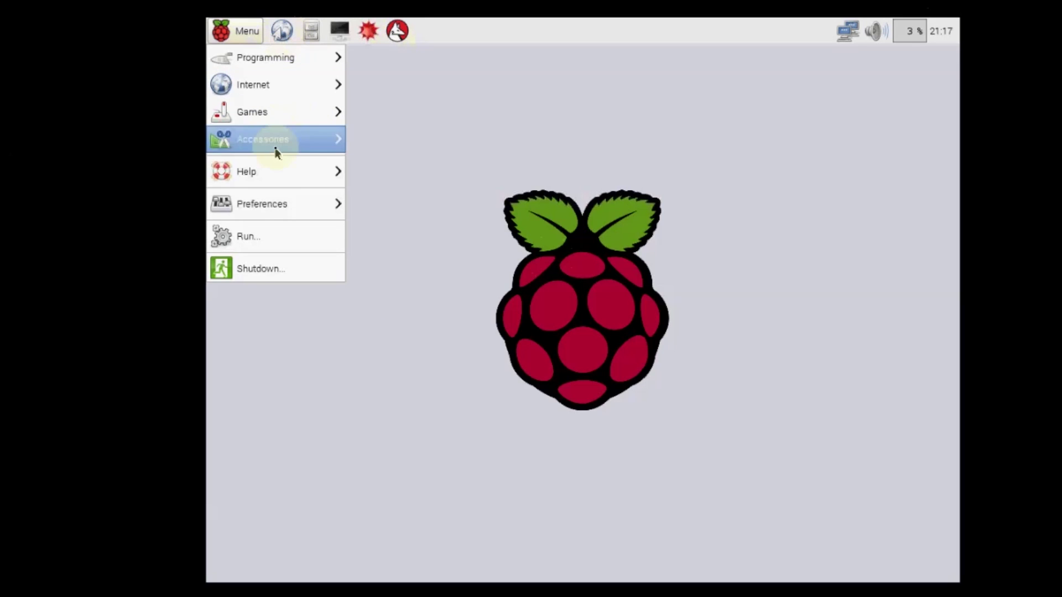
pyautogui.moveTo(285, 135)
pyautogui.click(387, 166)
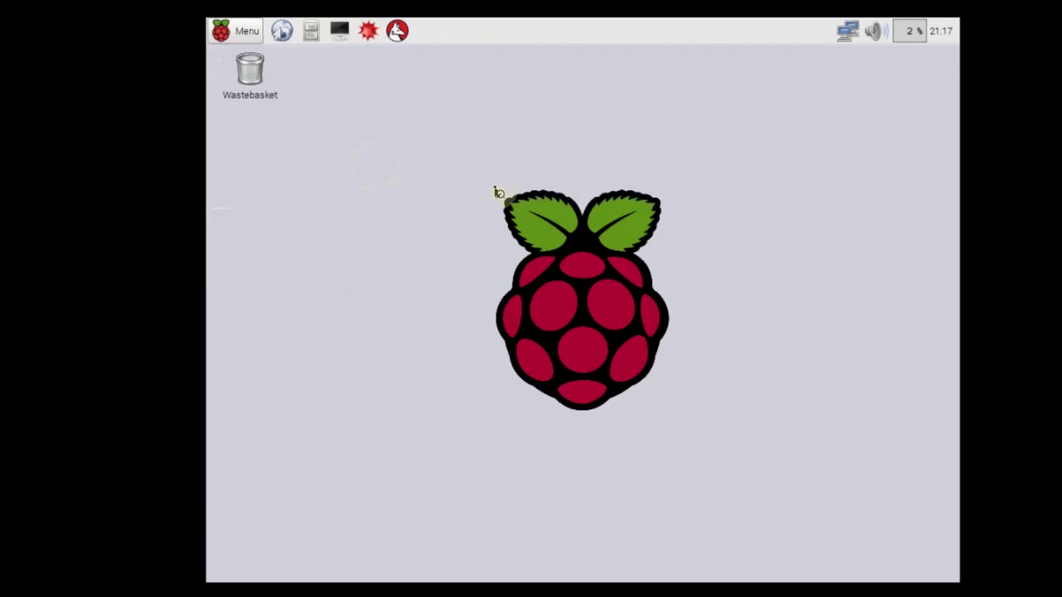
# Step: Compute 888 × 9 = 7992, close the calculator, and show the Programming menu
pyautogui.tripleClick(549, 342)
pyautogui.click(615, 364)
pyautogui.click(582, 343)
pyautogui.click(648, 409)
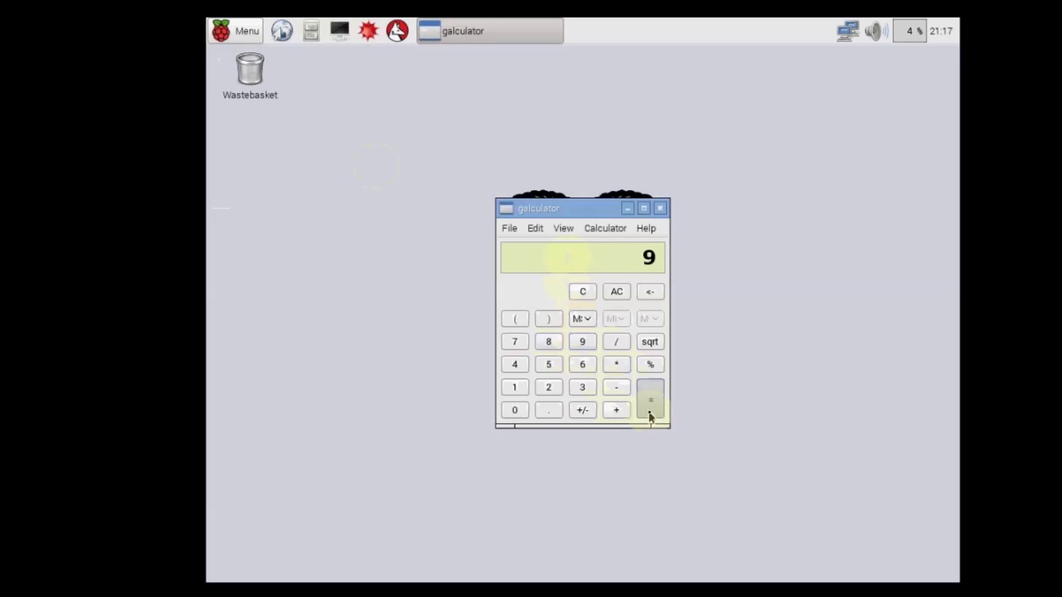
pyautogui.click(660, 209)
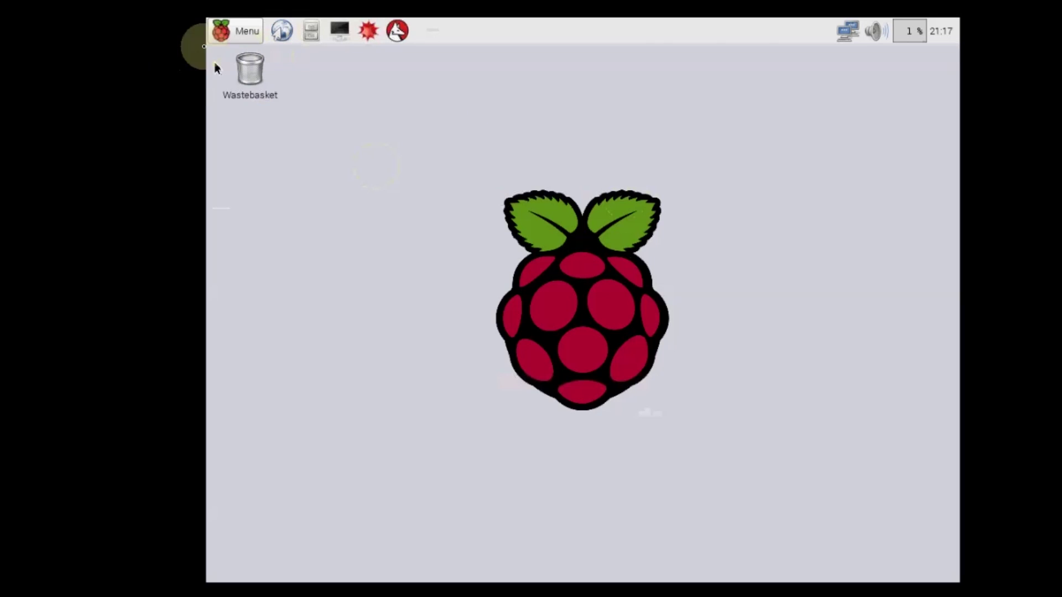
pyautogui.click(247, 29)
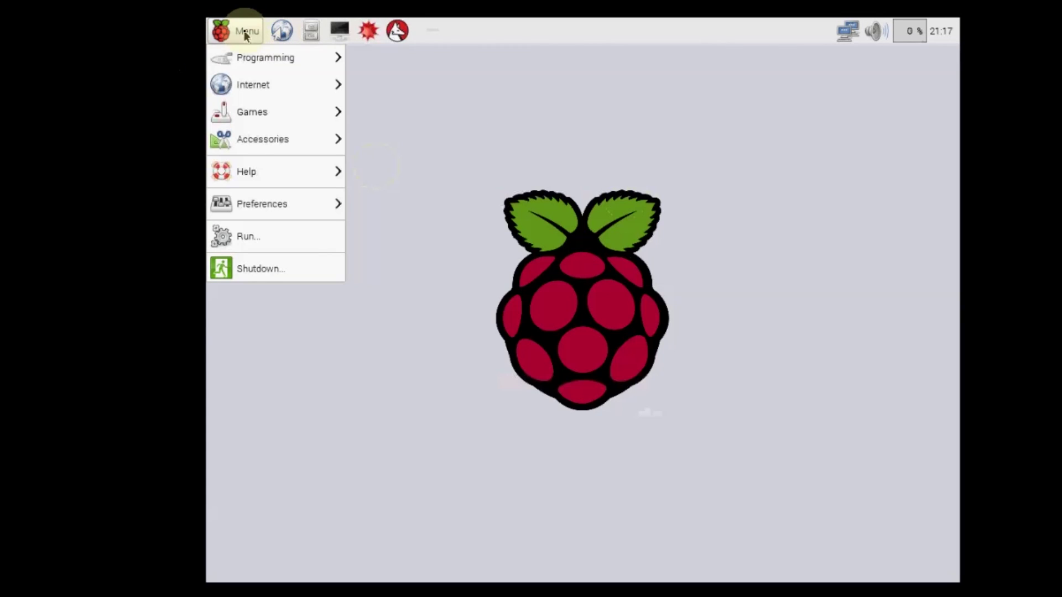
pyautogui.moveTo(332, 62)
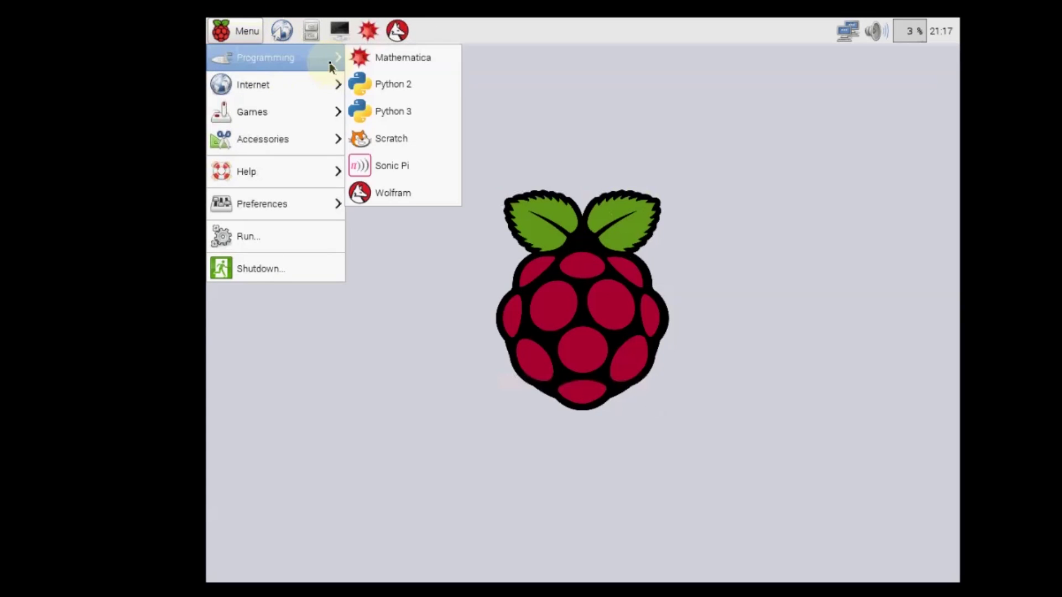
# Step: Launch Scratch and run a move 10 steps block so the cat reaches x 10
pyautogui.click(410, 133)
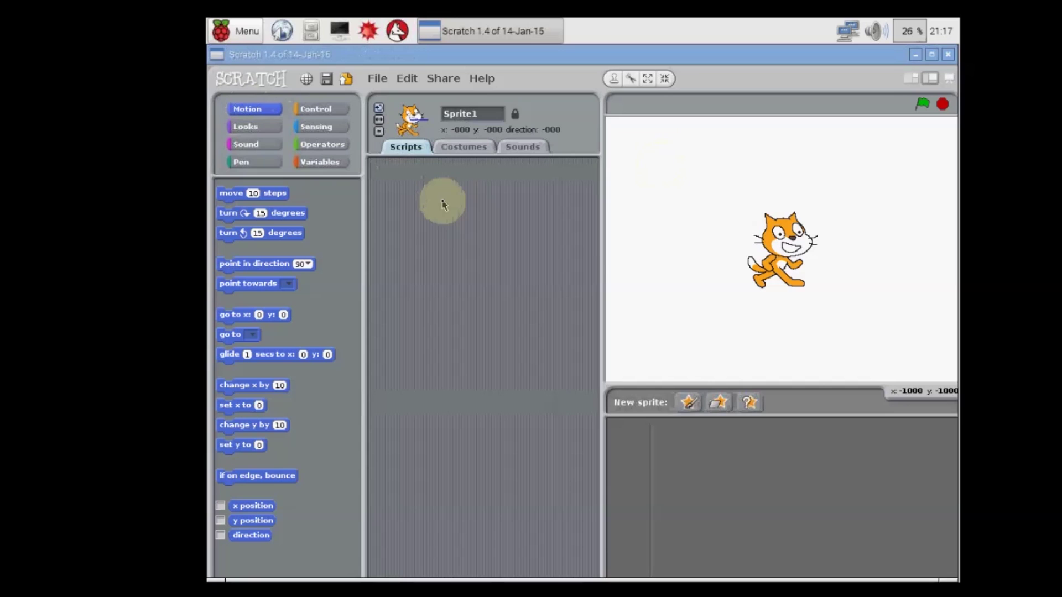
pyautogui.moveTo(275, 196); pyautogui.dragTo(466, 245)
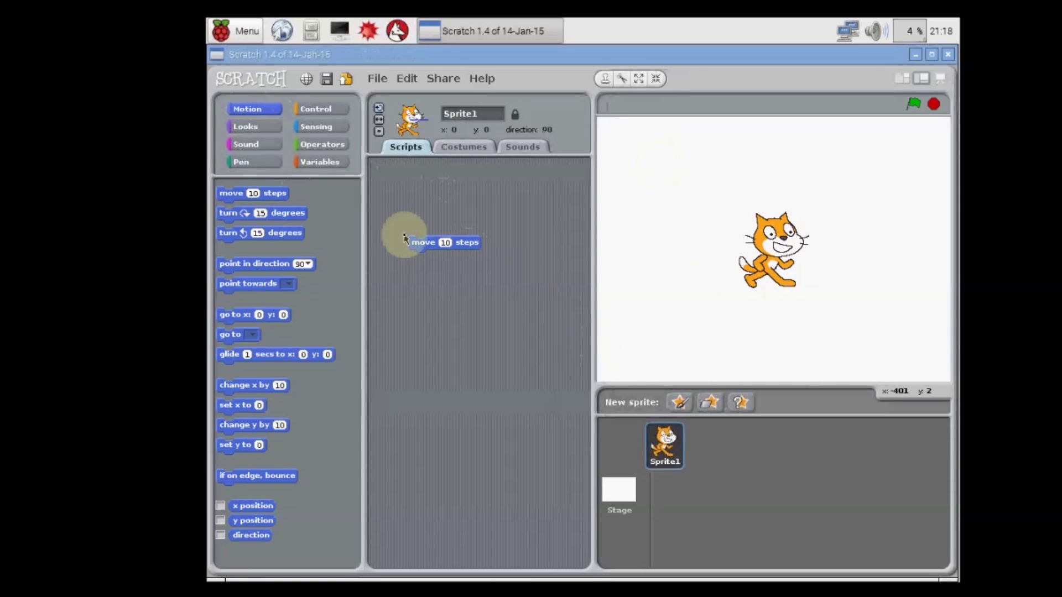
pyautogui.click(430, 248)
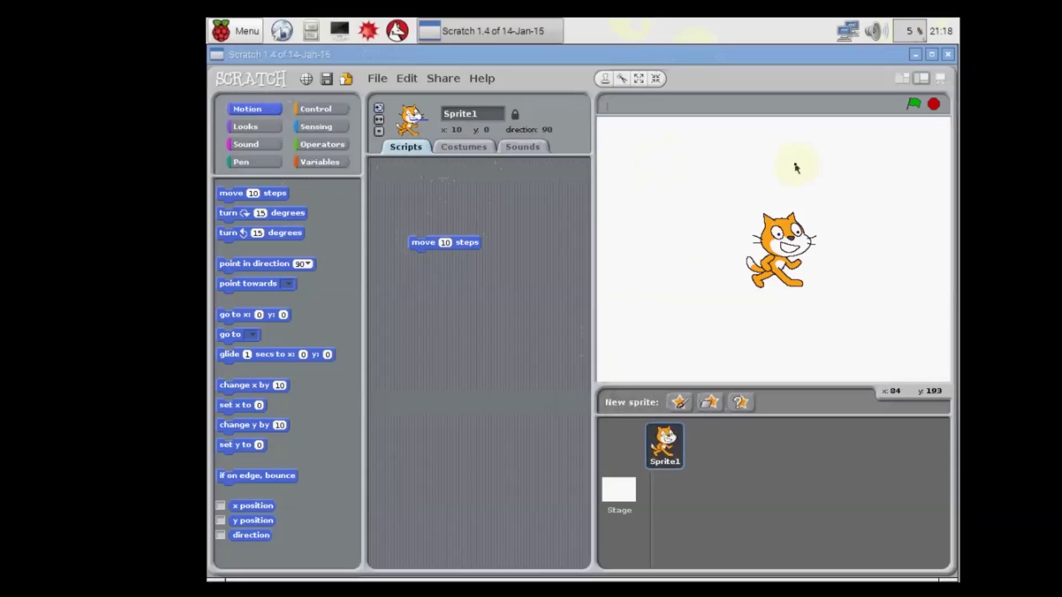